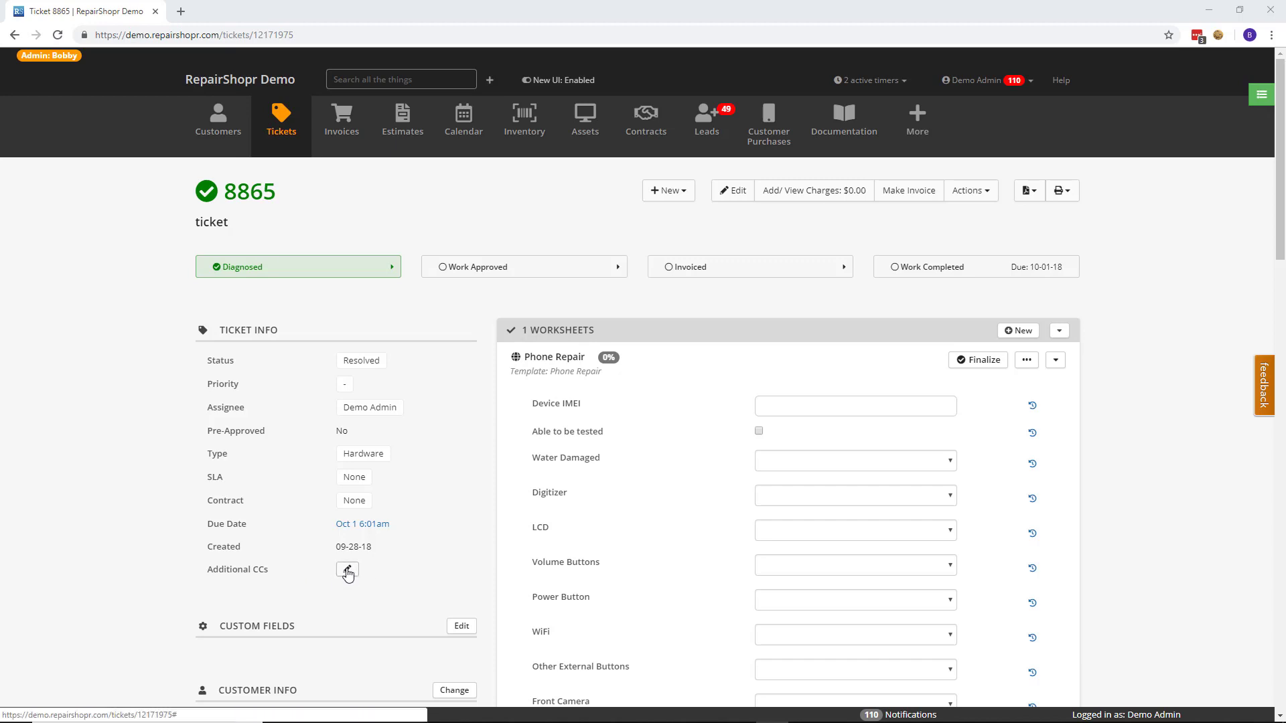
Add the suggested demo contact's e-mail address to the ticket's Additional CCs and submit it.
{"action": "left_click", "coordinate": [346, 569]}
{"action": "left_click", "coordinate": [319, 574]}
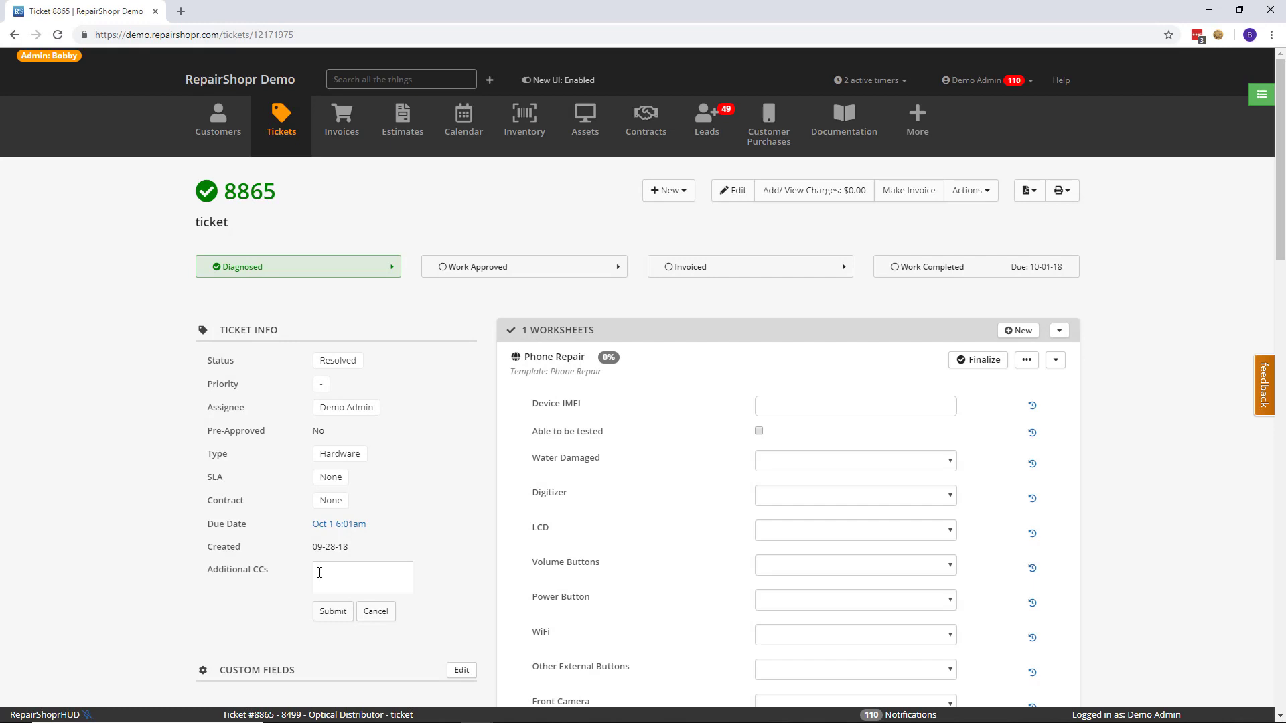
{"action": "type", "text": "troy"}
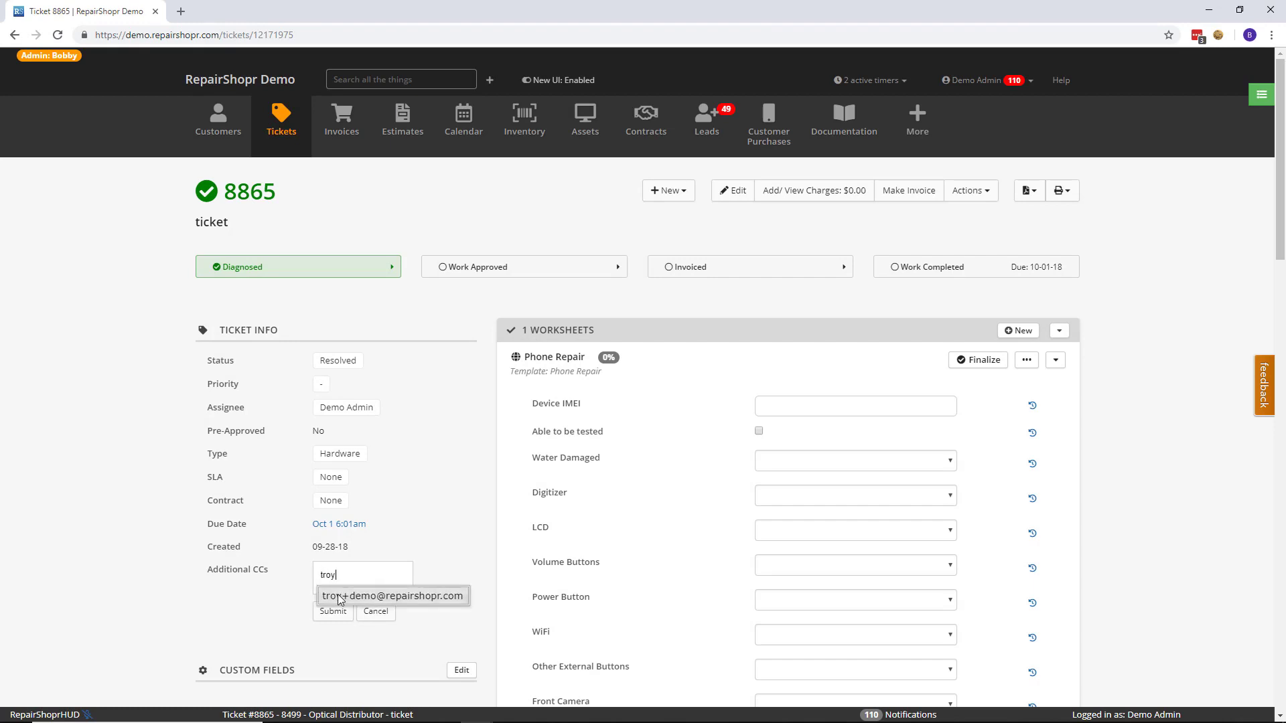
{"action": "left_click", "coordinate": [326, 590]}
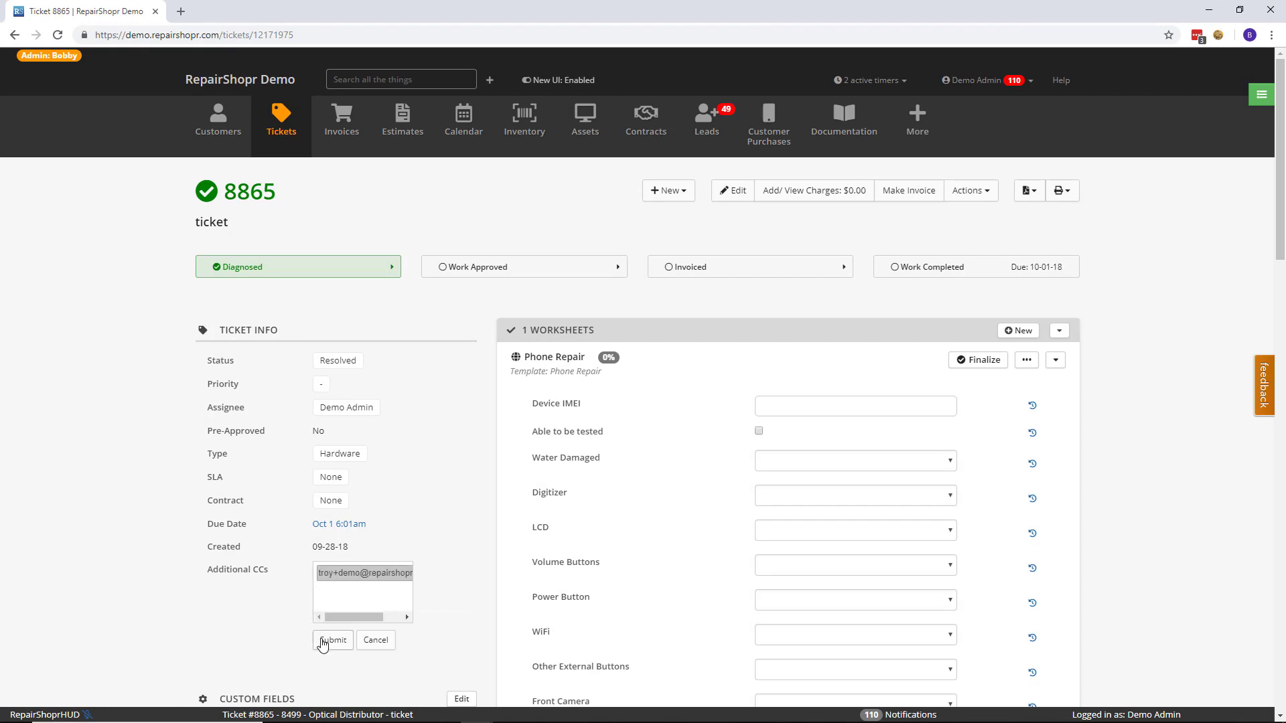
{"action": "left_click", "coordinate": [322, 642]}
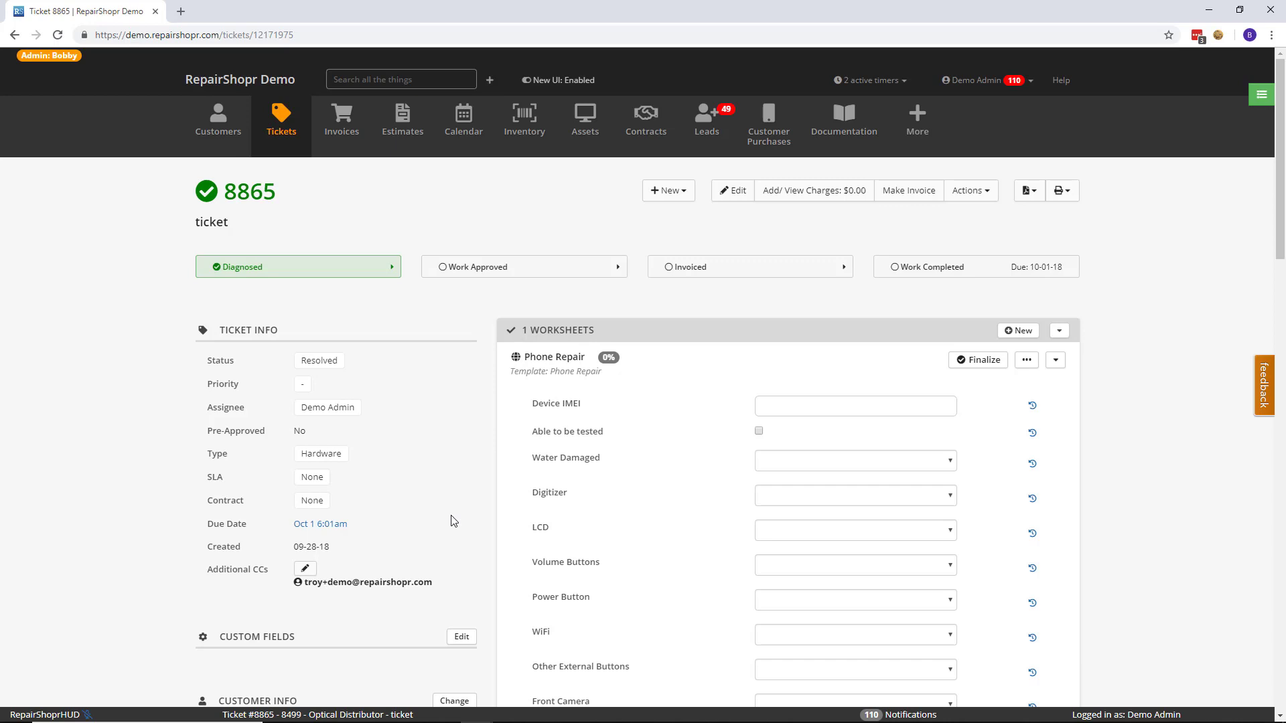
View the customer's primary address from the ticket's customer info in Google Maps and close the map.
{"action": "scroll", "coordinate": [453, 521], "scroll_direction": "down", "scroll_amount": 5}
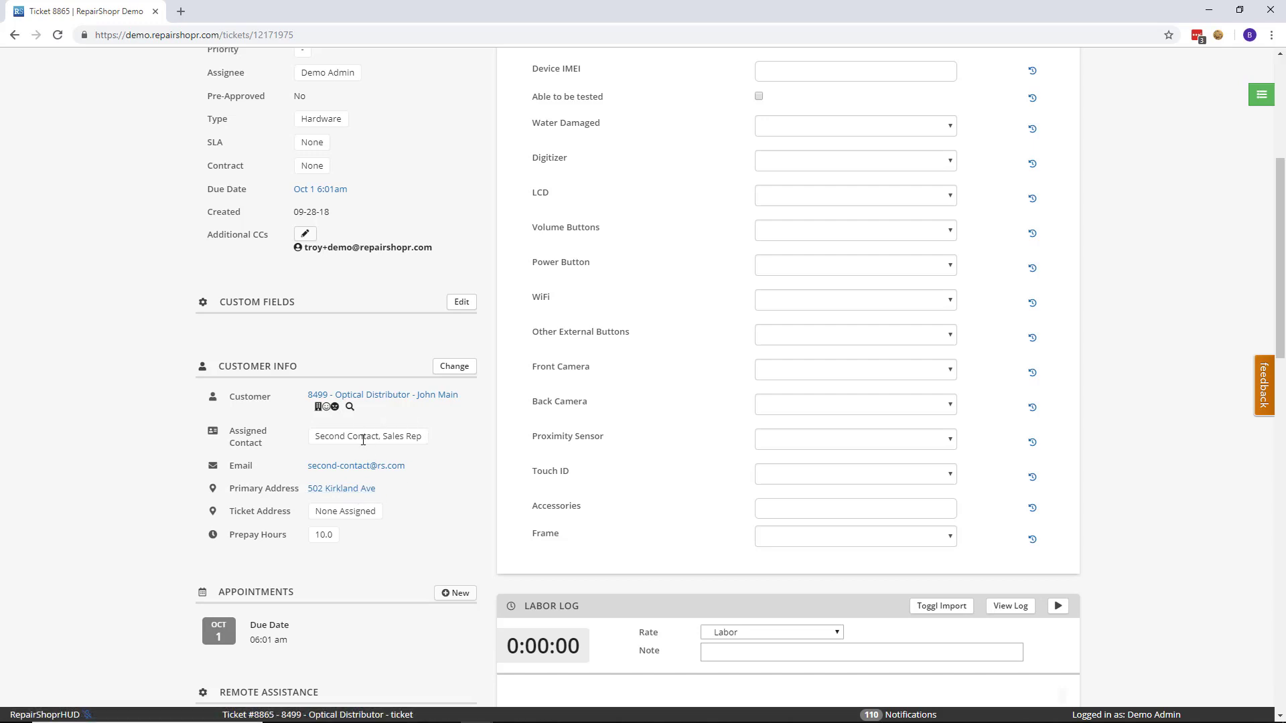
{"action": "left_click", "coordinate": [328, 489]}
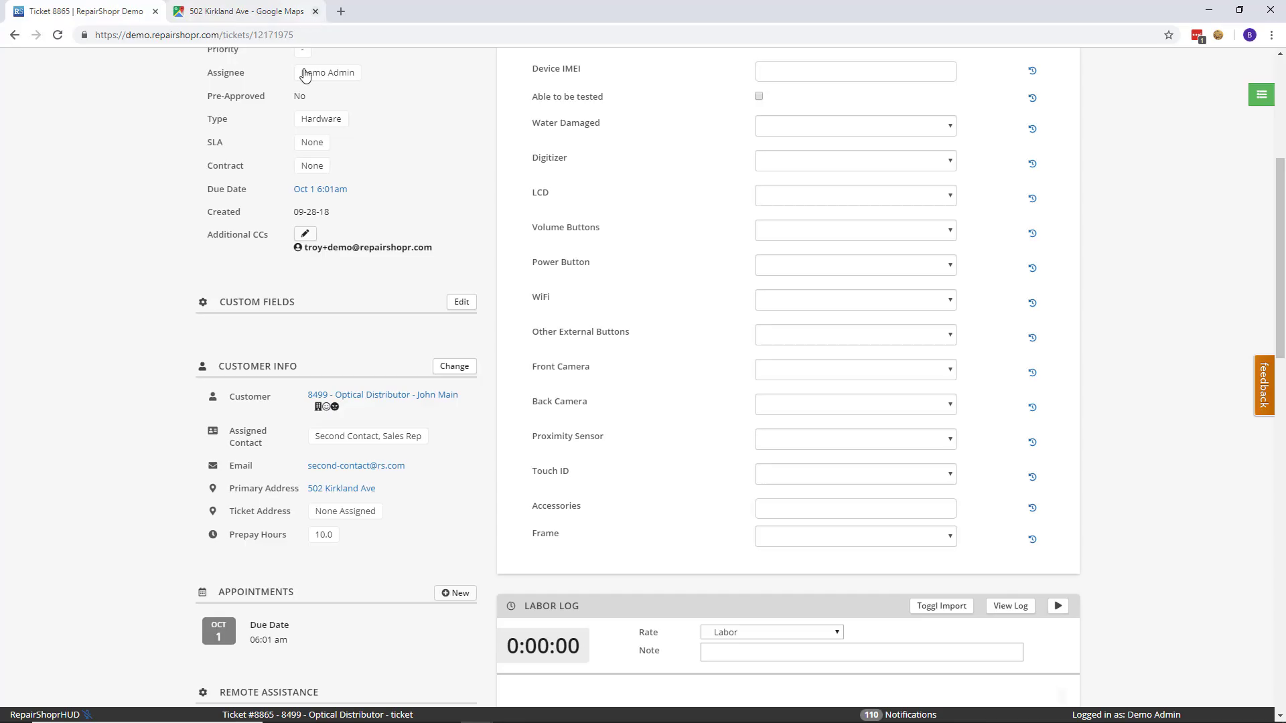
{"action": "left_click", "coordinate": [313, 12]}
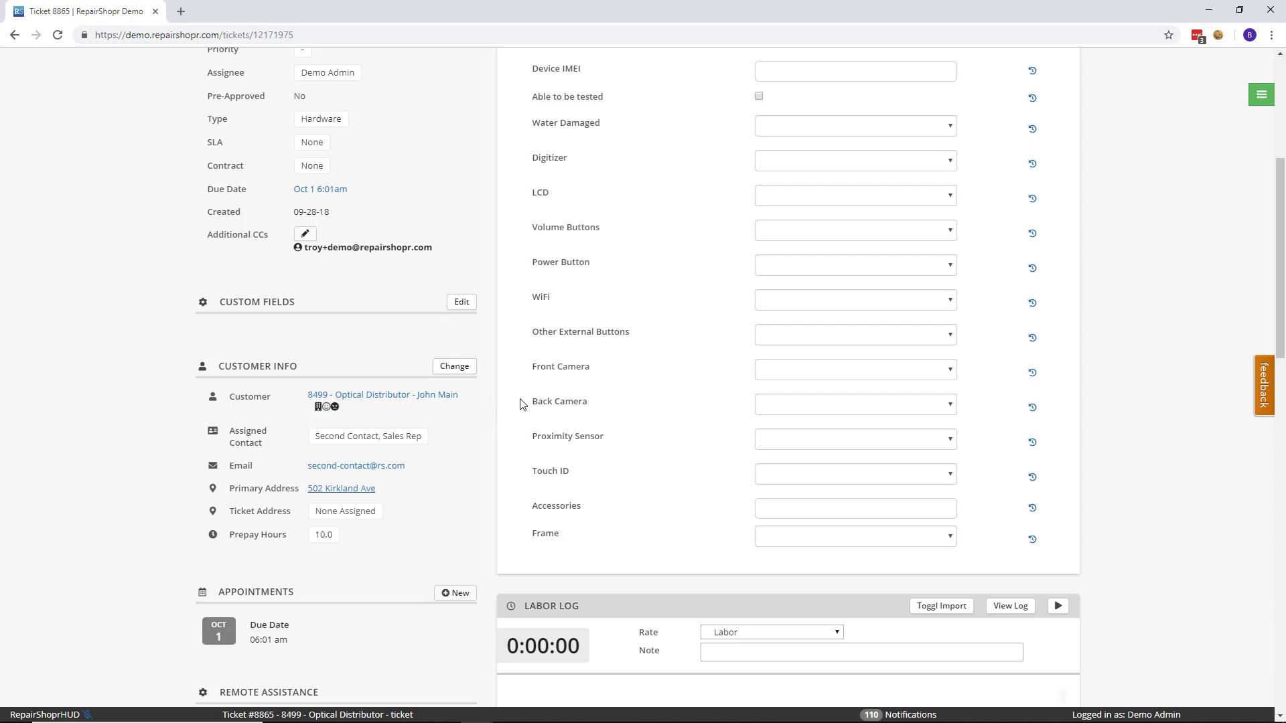
Open the first scheduled invoice from the Recurring Invoices administration page for editing.
{"action": "scroll", "coordinate": [711, 391], "scroll_direction": "up", "scroll_amount": 5}
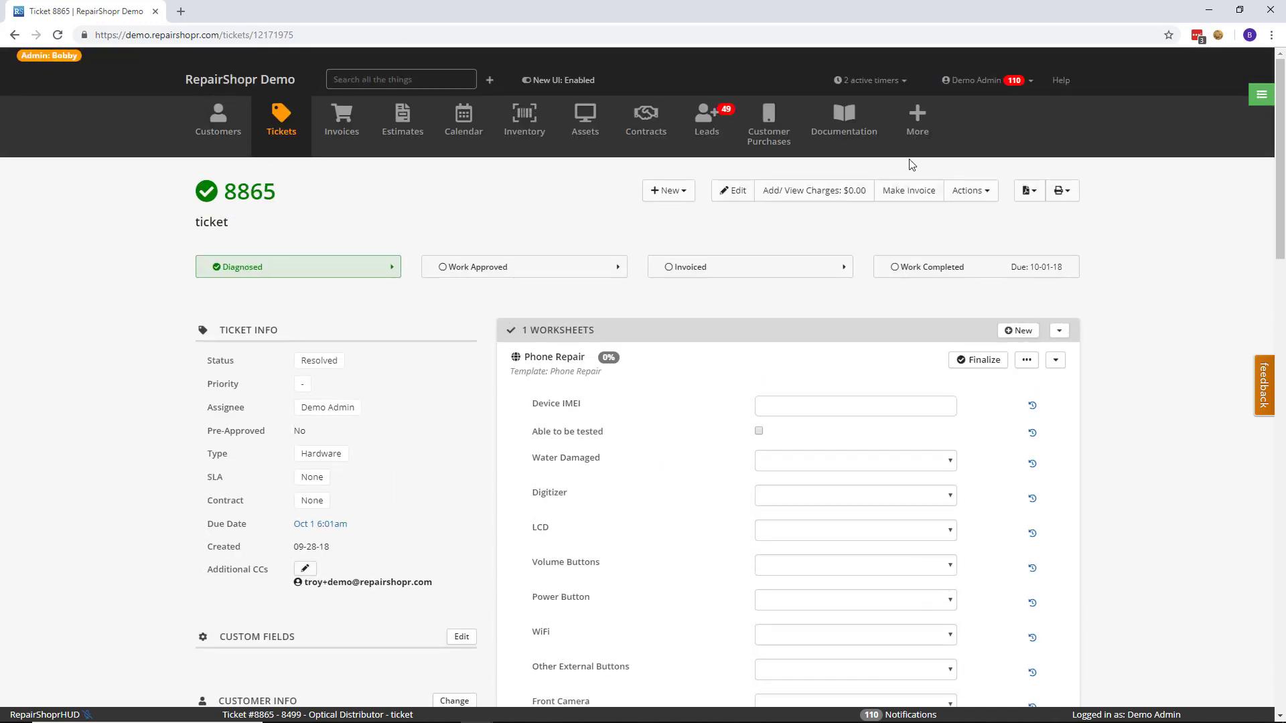
{"action": "mouse_move", "coordinate": [907, 156]}
{"action": "left_click", "coordinate": [870, 325]}
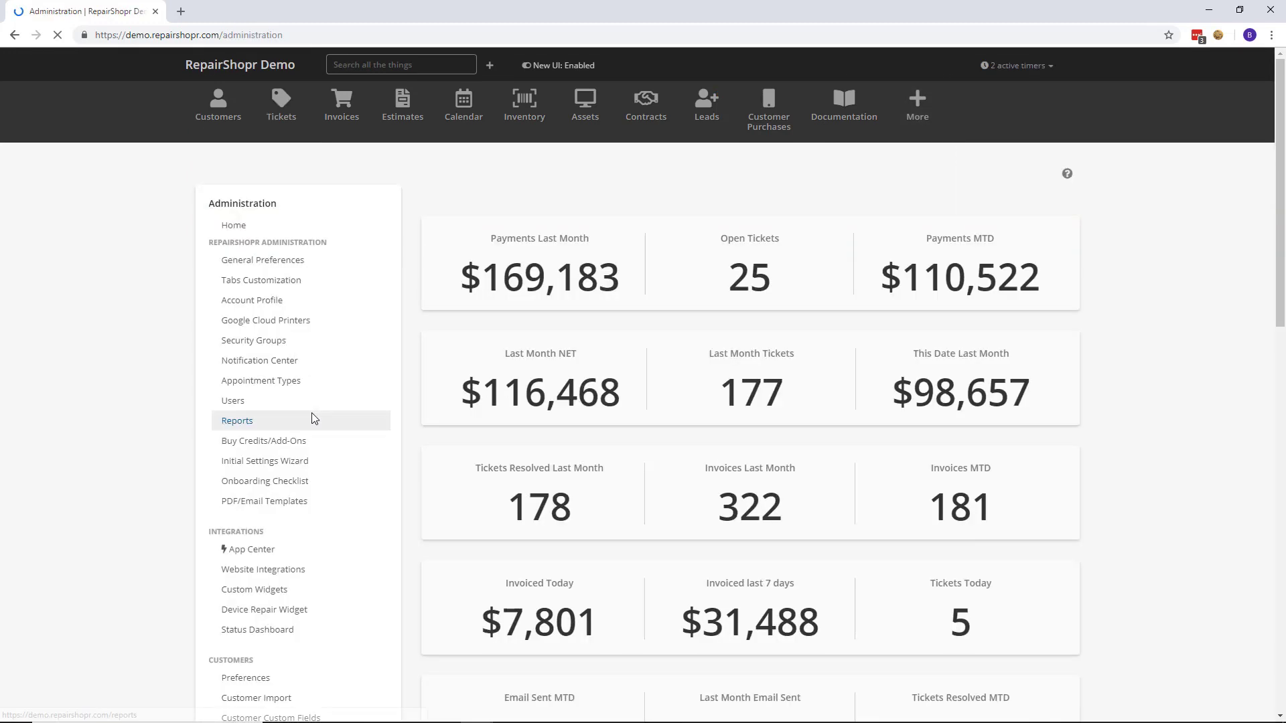
{"action": "scroll", "coordinate": [270, 473], "scroll_direction": "down", "scroll_amount": 5}
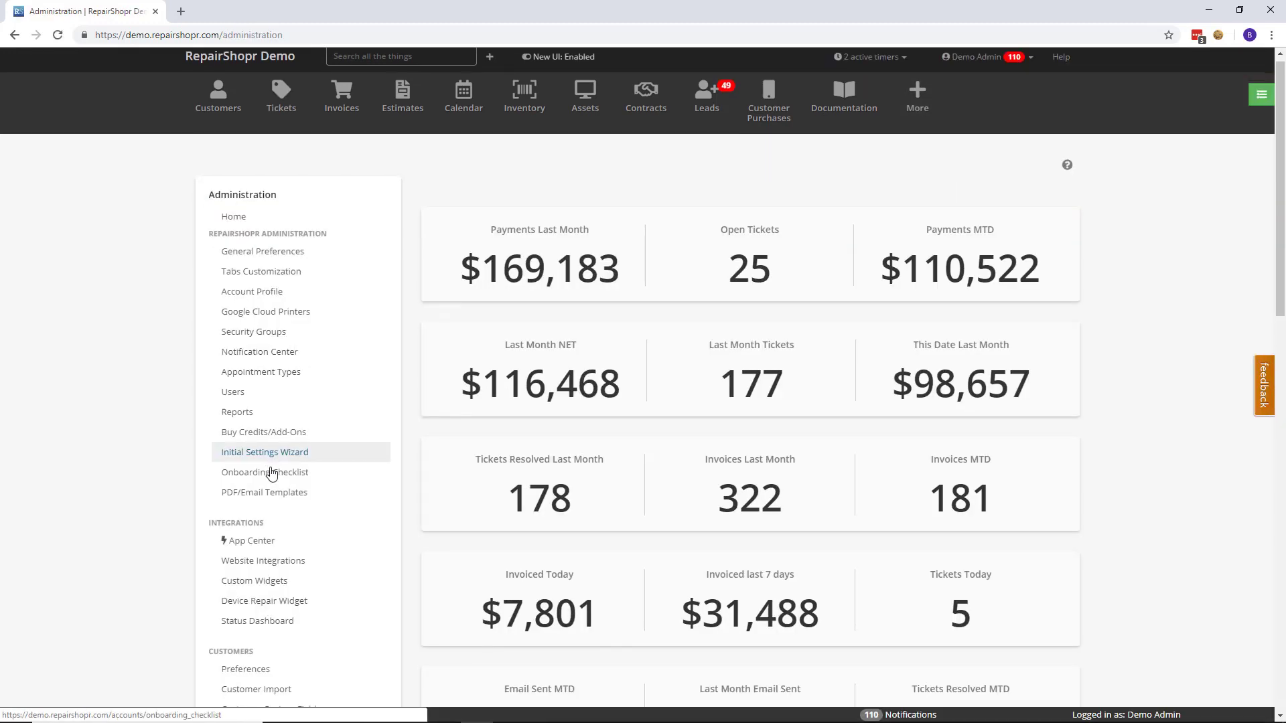
{"action": "scroll", "coordinate": [270, 477], "scroll_direction": "down", "scroll_amount": 2}
{"action": "left_click", "coordinate": [282, 378]}
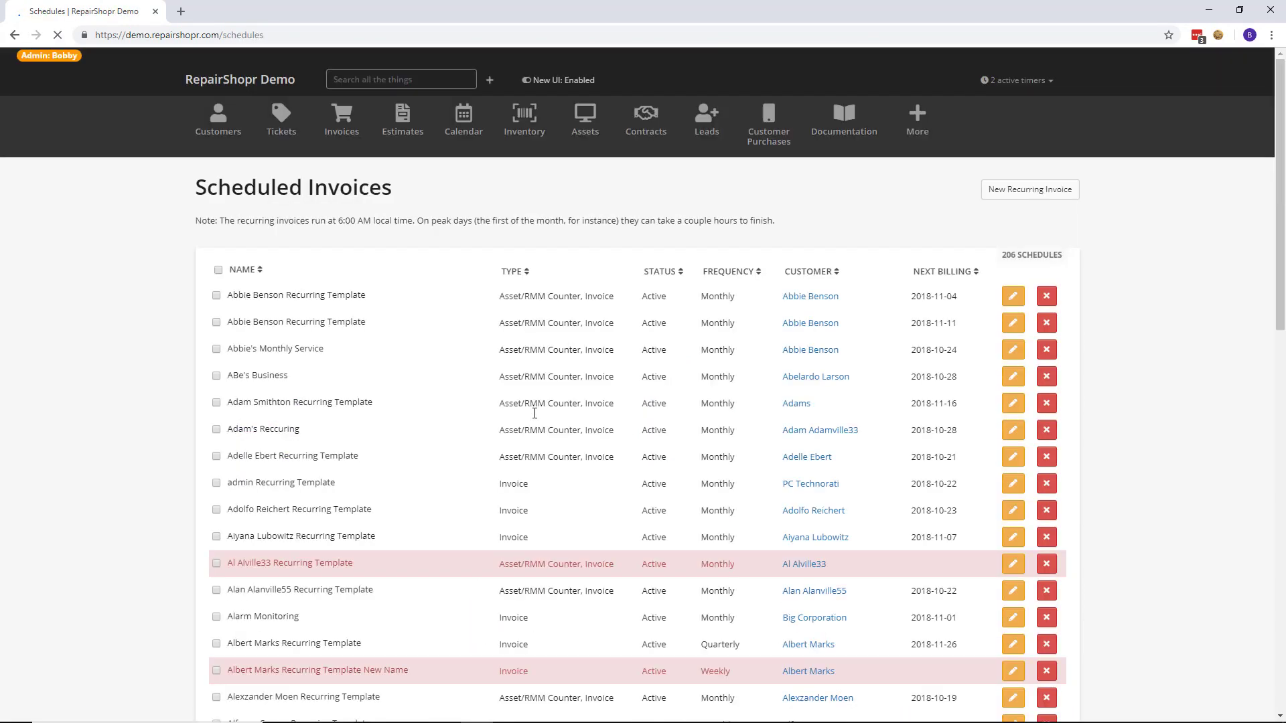
{"action": "left_click", "coordinate": [1017, 307]}
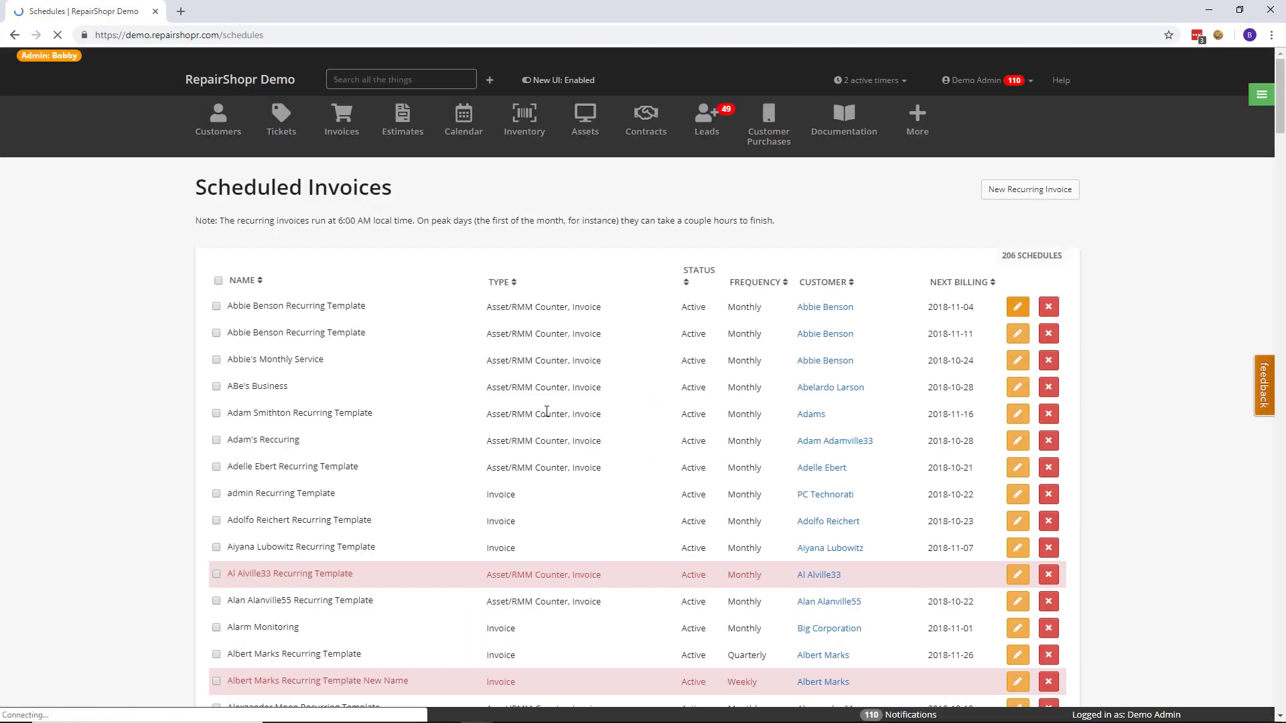
Add the Labor product to the recurring invoice template as a Standard Line Item marked One Time Charge.
{"action": "scroll", "coordinate": [143, 461], "scroll_direction": "down", "scroll_amount": 7}
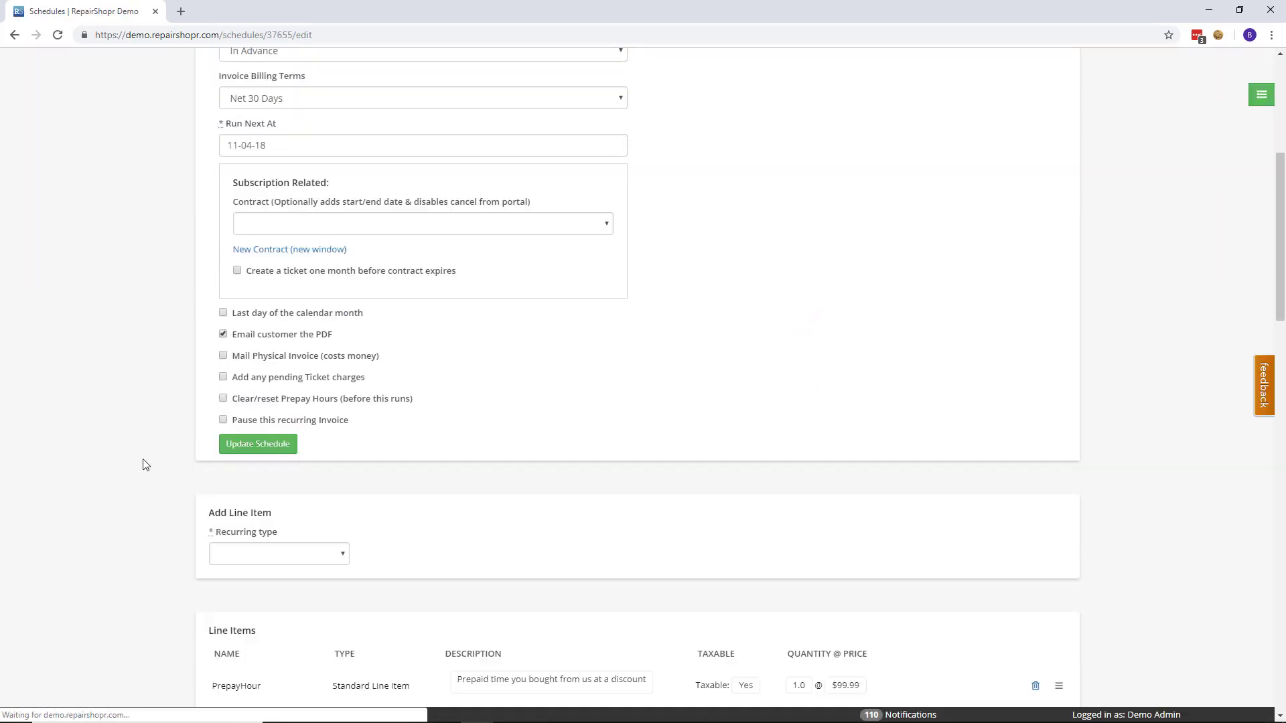
{"action": "left_click", "coordinate": [245, 464]}
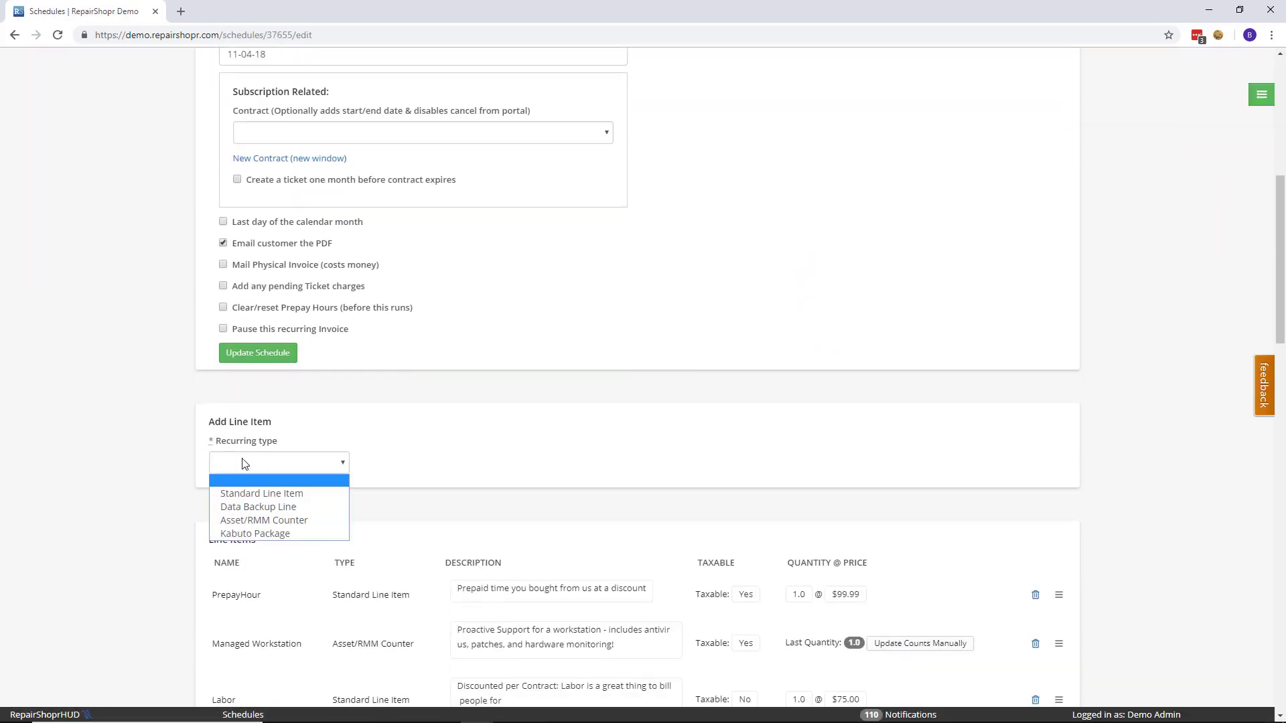
{"action": "left_click", "coordinate": [251, 492]}
{"action": "left_click", "coordinate": [150, 501]}
{"action": "scroll", "coordinate": [150, 501], "scroll_direction": "down", "scroll_amount": 4}
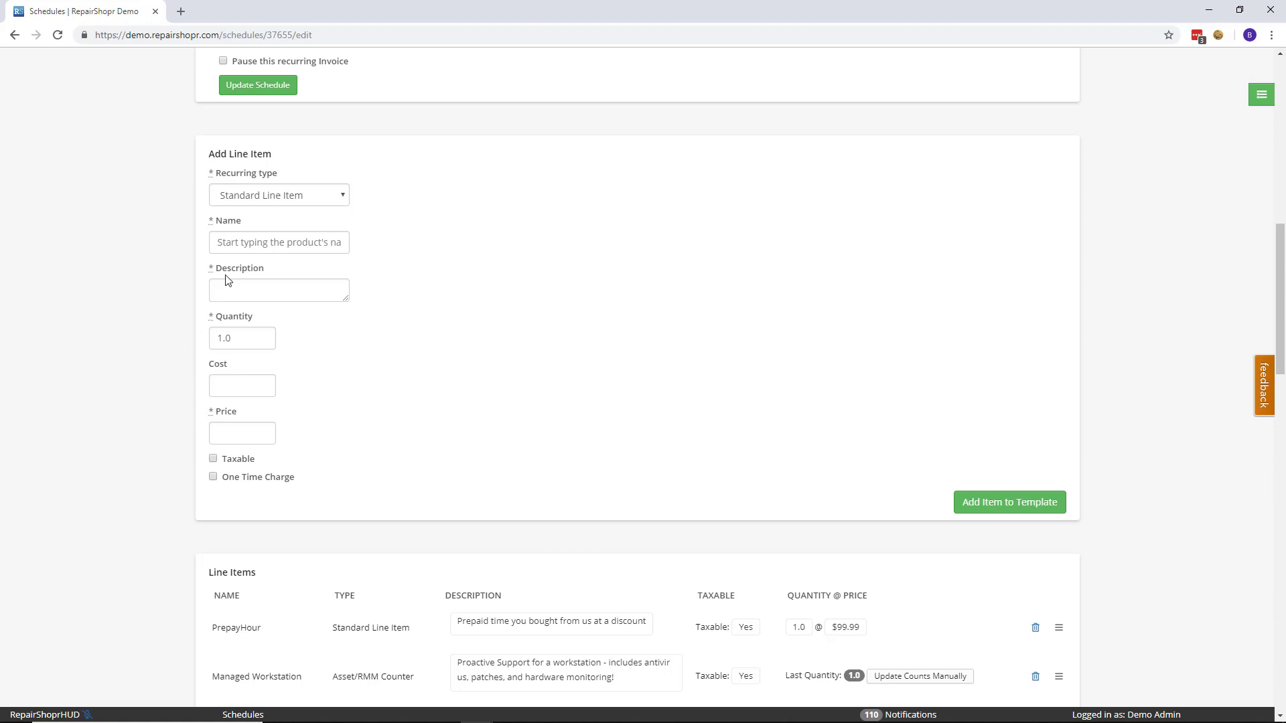
{"action": "left_click", "coordinate": [239, 245]}
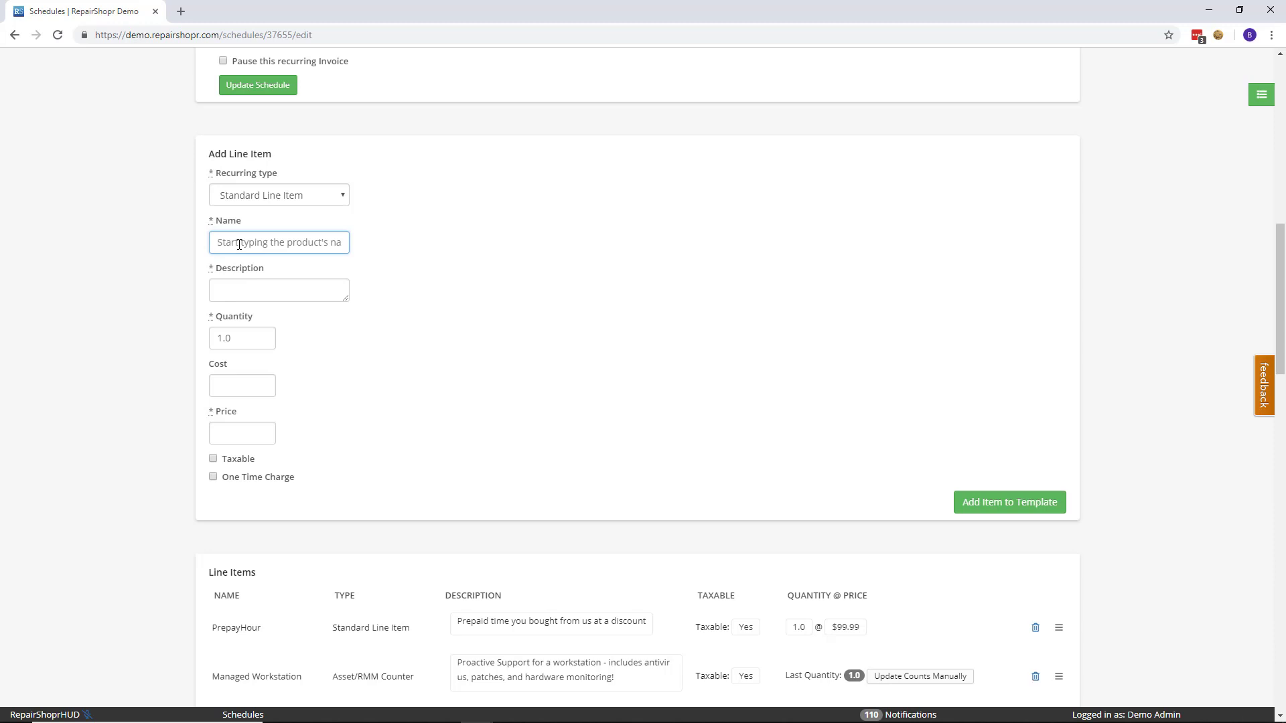
{"action": "type", "text": "labor"}
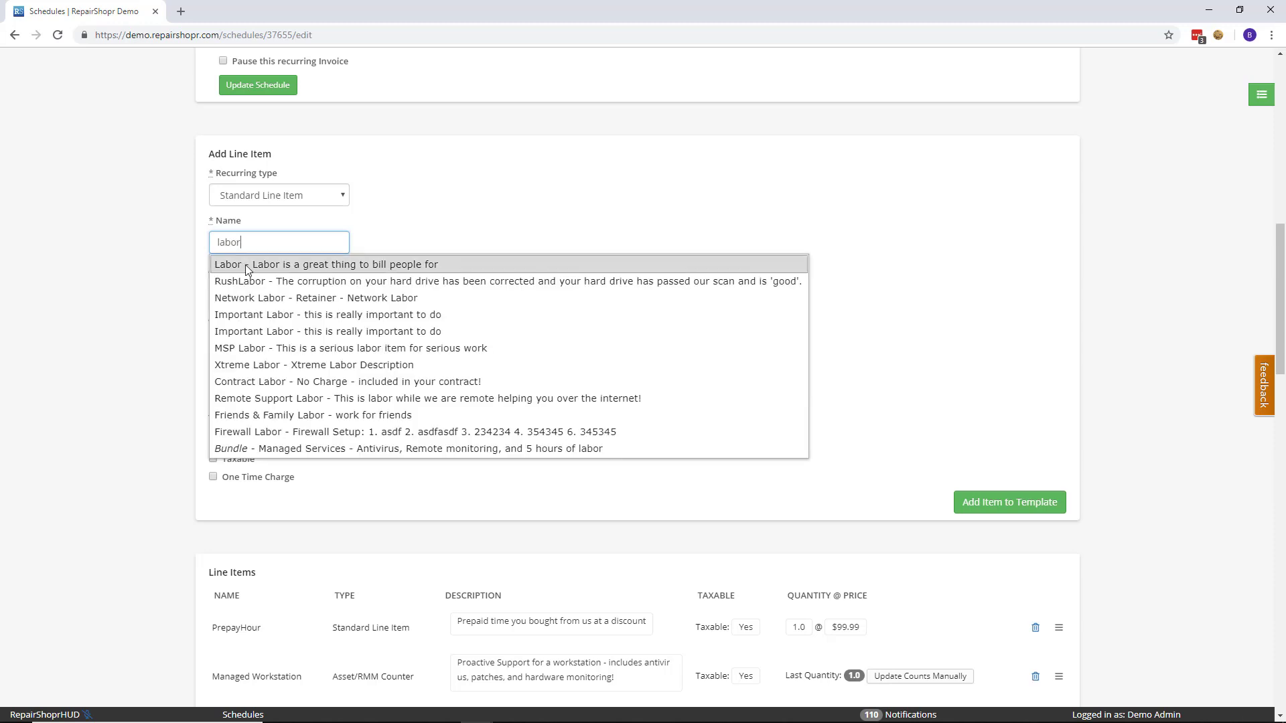
{"action": "left_click", "coordinate": [248, 270]}
{"action": "left_click", "coordinate": [237, 482]}
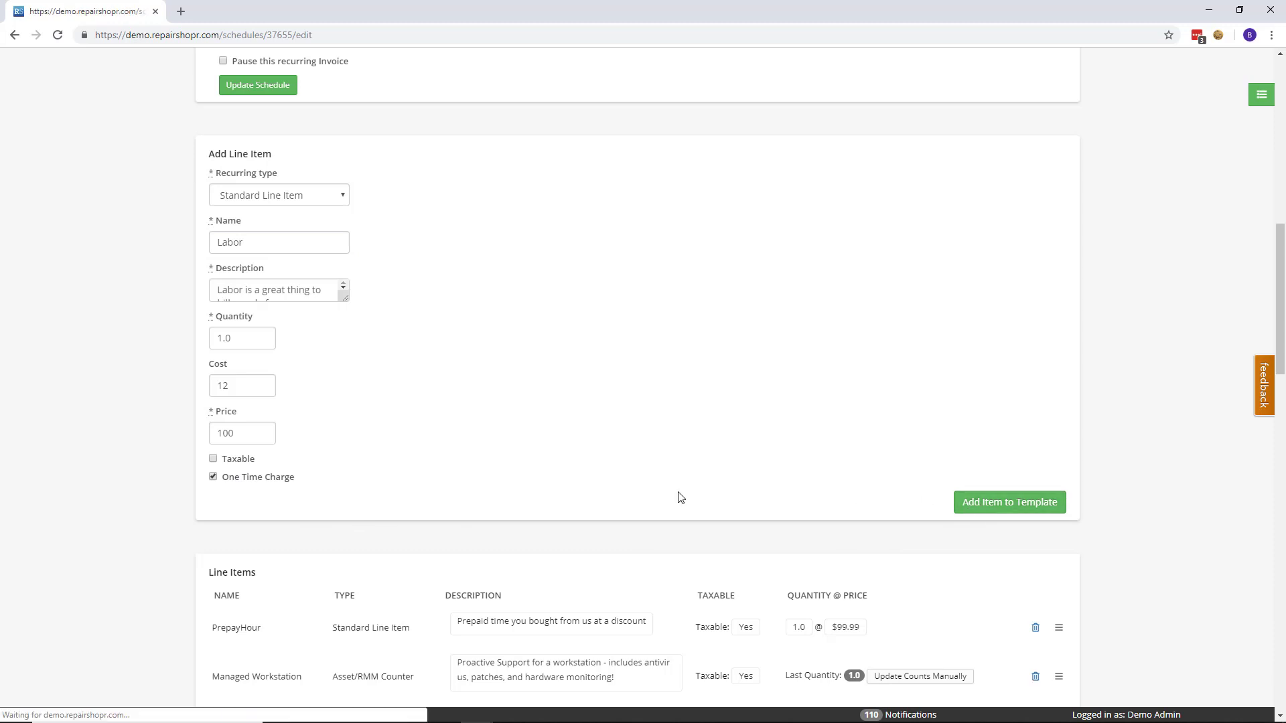
{"action": "scroll", "coordinate": [645, 496], "scroll_direction": "down", "scroll_amount": 5}
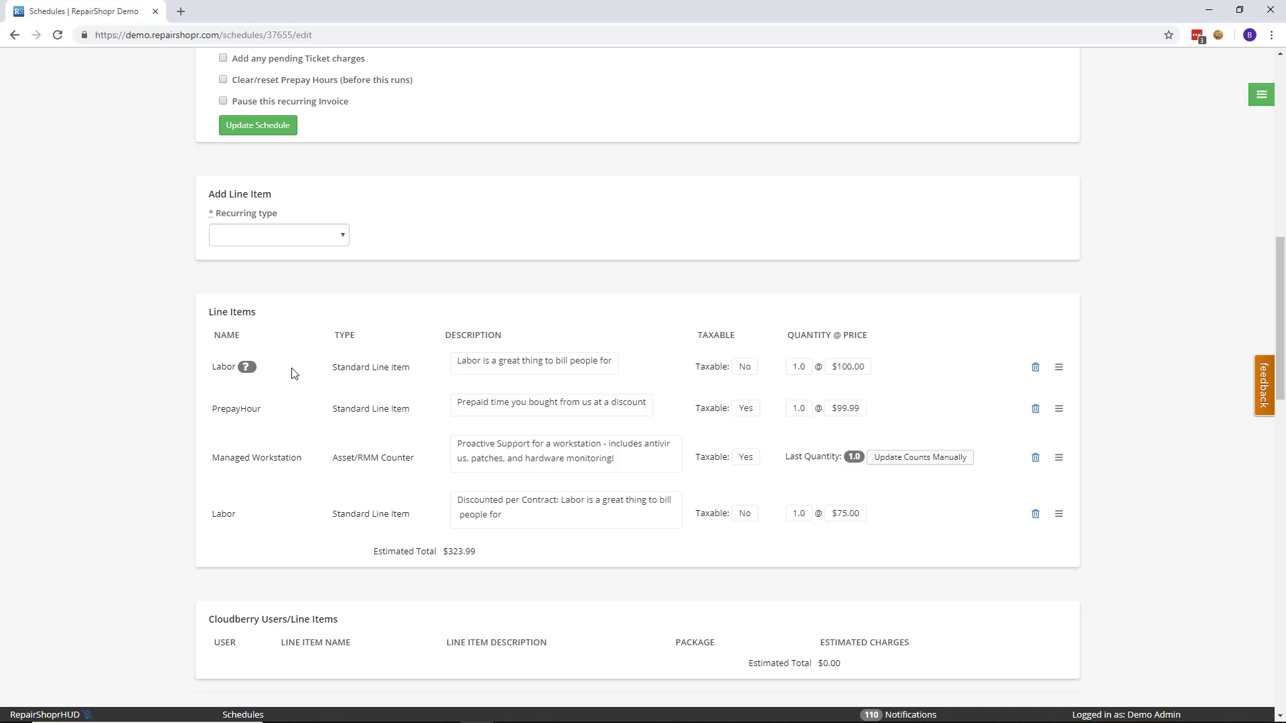
Review the template's schedule settings and display the blank Standard Line Item form to examine its charge options.
{"action": "scroll", "coordinate": [299, 368], "scroll_direction": "up", "scroll_amount": 3}
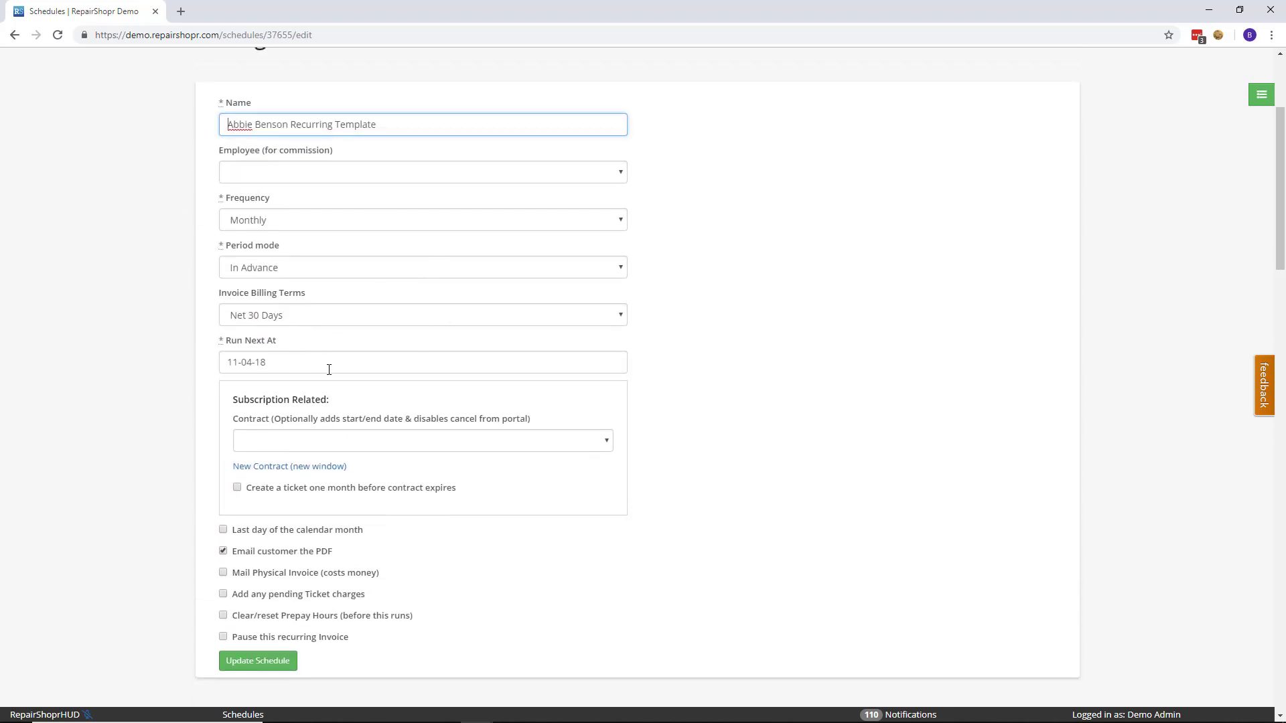
{"action": "scroll", "coordinate": [327, 367], "scroll_direction": "down", "scroll_amount": 6}
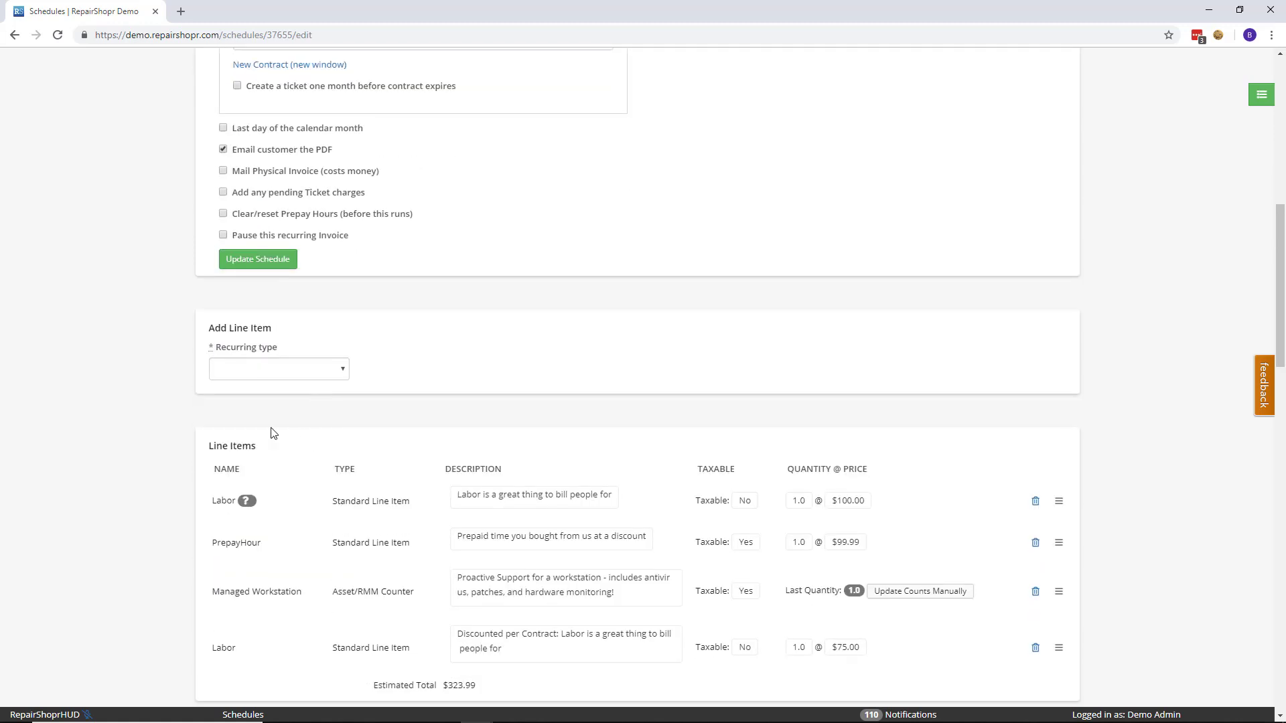
{"action": "left_click", "coordinate": [240, 373]}
{"action": "left_click", "coordinate": [255, 398]}
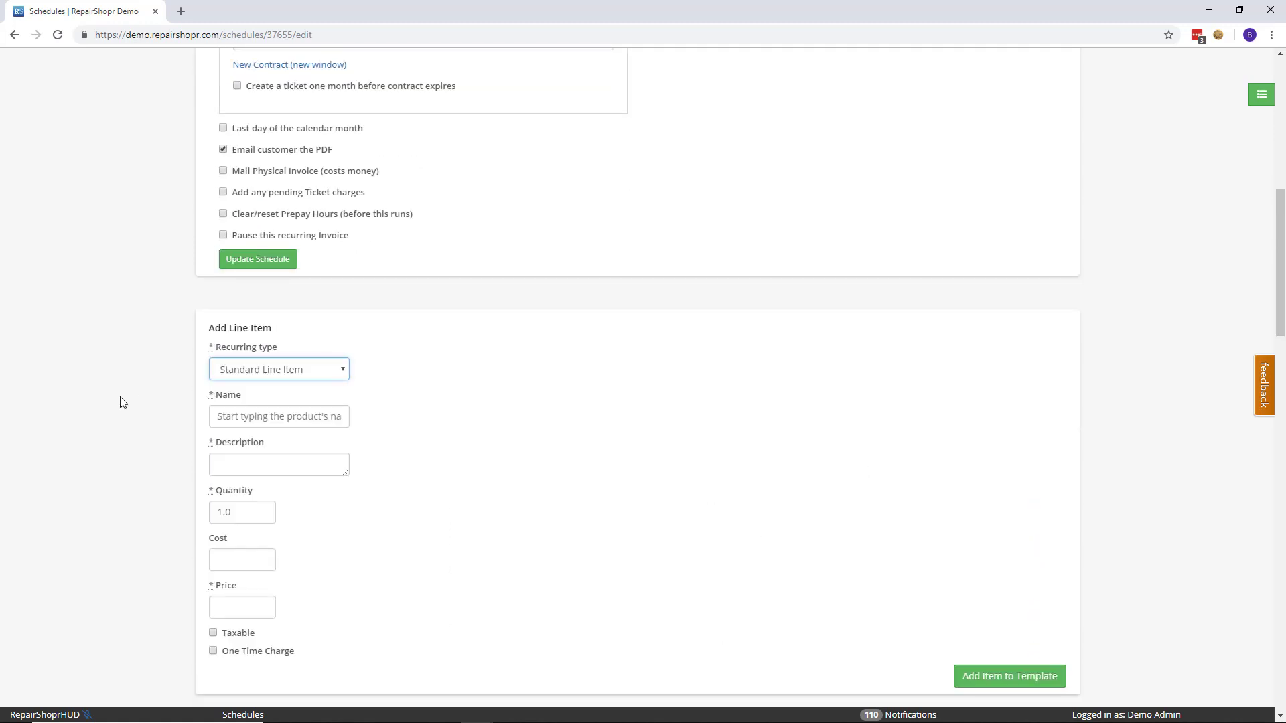
{"action": "scroll", "coordinate": [183, 453], "scroll_direction": "down", "scroll_amount": 3}
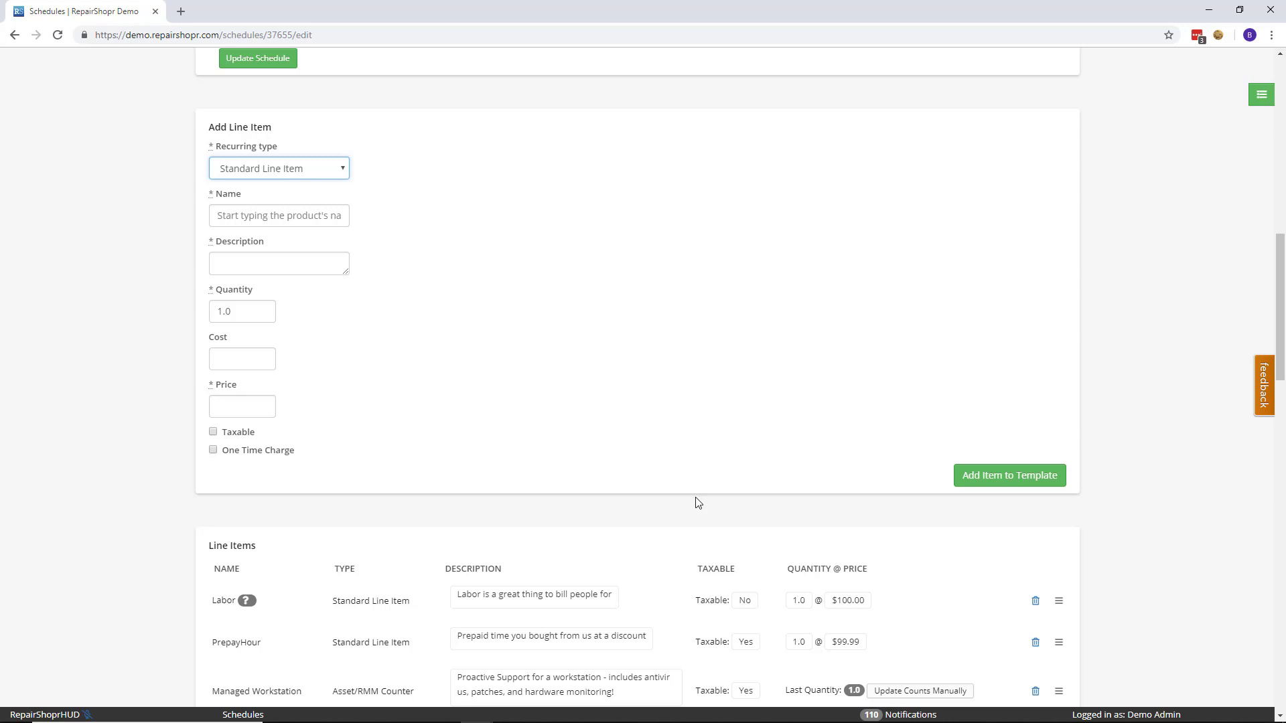
Open the invoice Preferences page from the administration area.
{"action": "scroll", "coordinate": [700, 503], "scroll_direction": "up", "scroll_amount": 12}
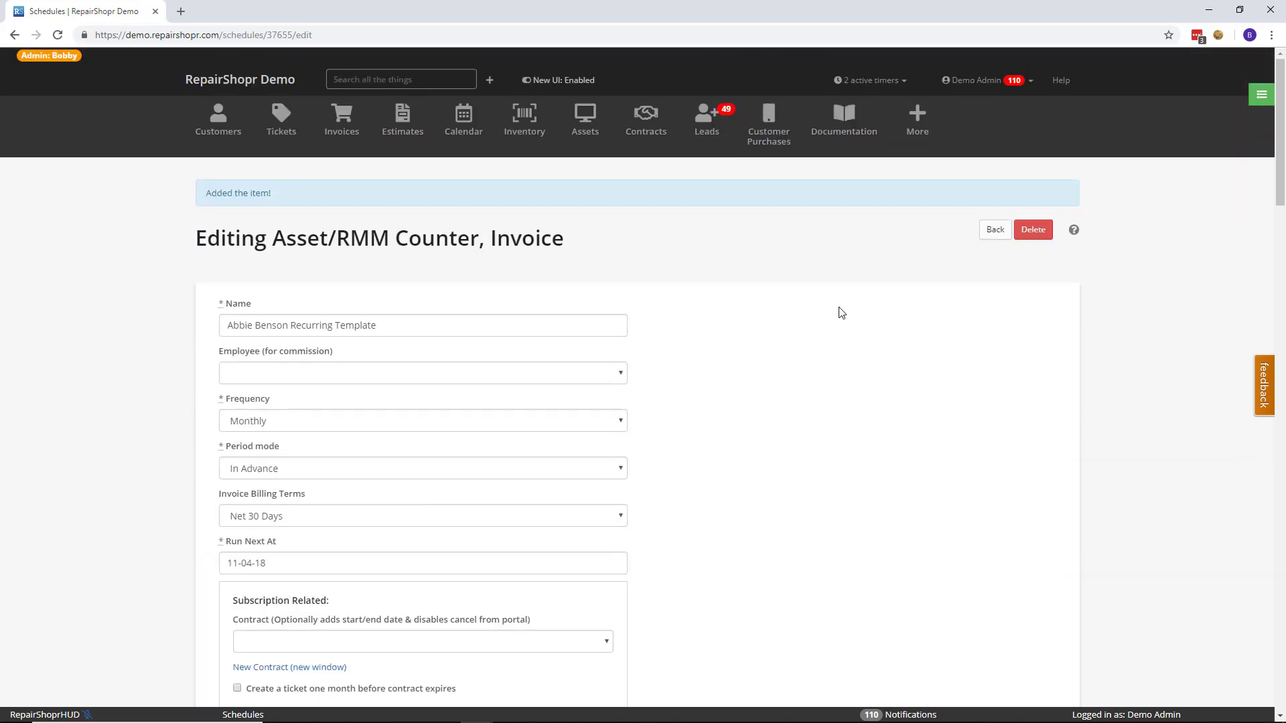
{"action": "left_click", "coordinate": [938, 129]}
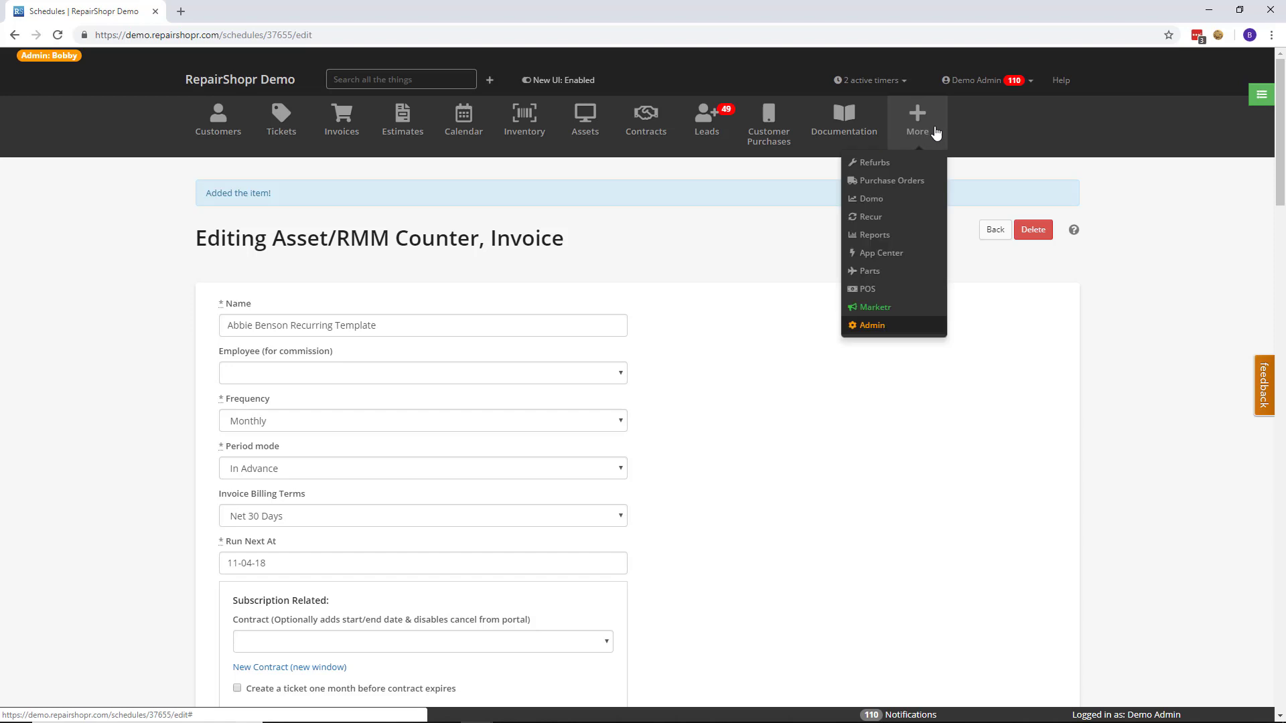
{"action": "left_click", "coordinate": [866, 326]}
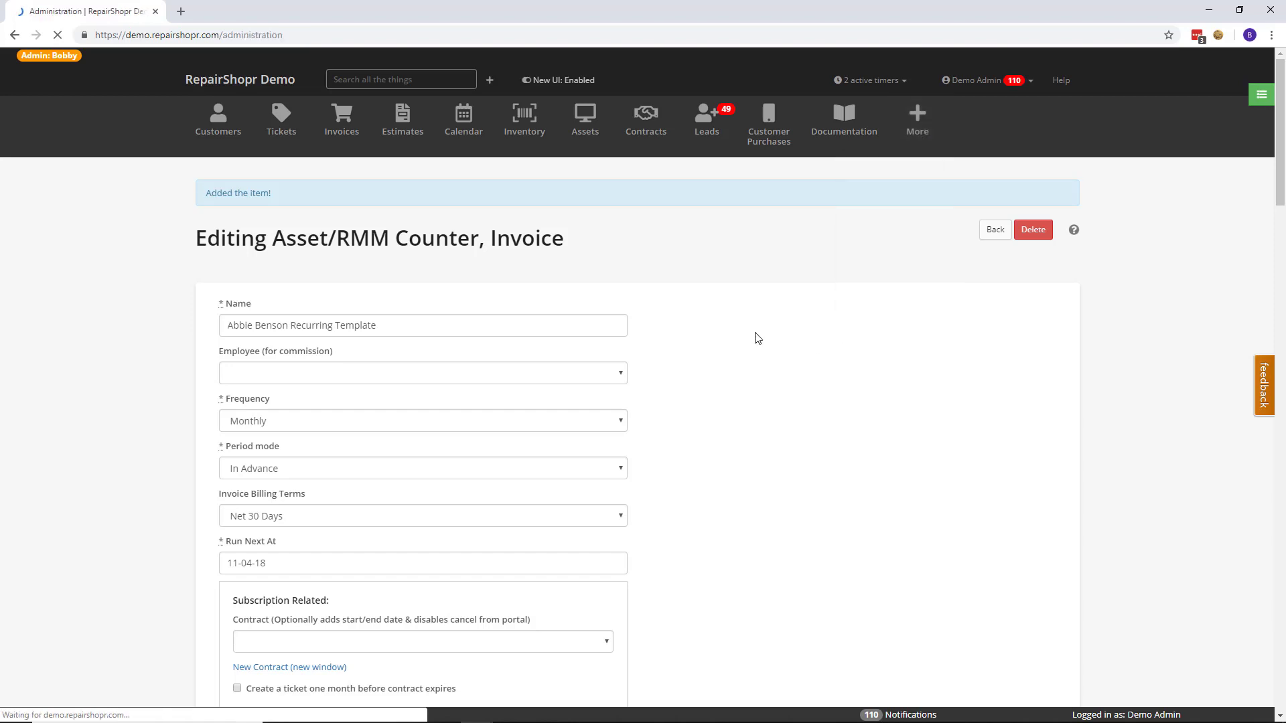
{"action": "scroll", "coordinate": [288, 509], "scroll_direction": "down", "scroll_amount": 6}
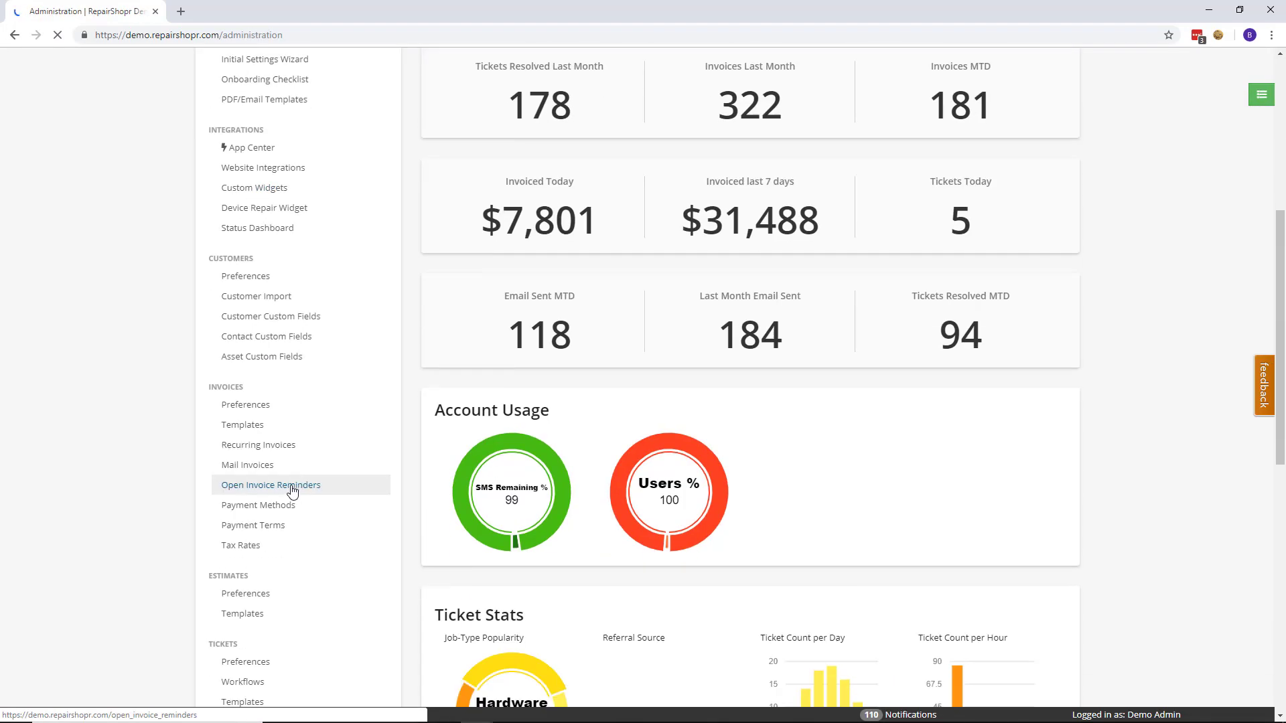
{"action": "scroll", "coordinate": [292, 491], "scroll_direction": "down", "scroll_amount": 10}
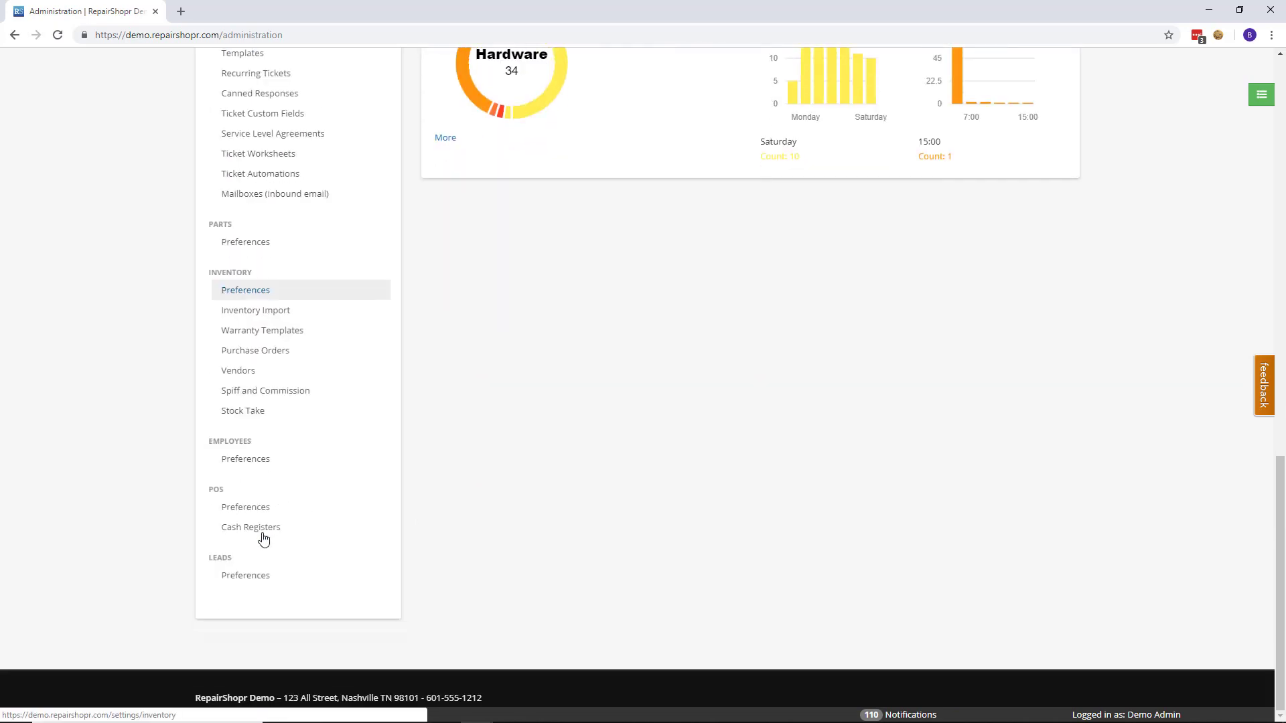
{"action": "scroll", "coordinate": [290, 462], "scroll_direction": "up", "scroll_amount": 8}
{"action": "left_click", "coordinate": [281, 291]}
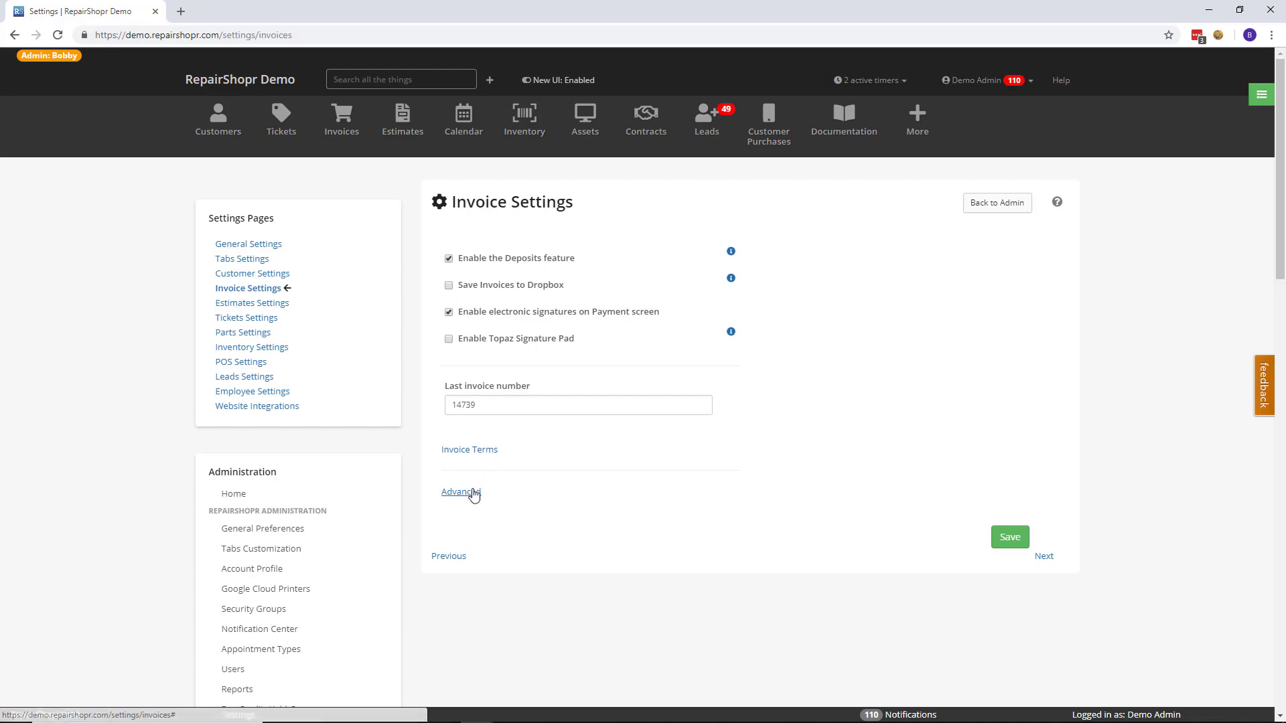
Expand the Advanced invoice settings and highlight the "Automatically Email Receipt to Customer after Portal Payment" option.
{"action": "left_click", "coordinate": [472, 494]}
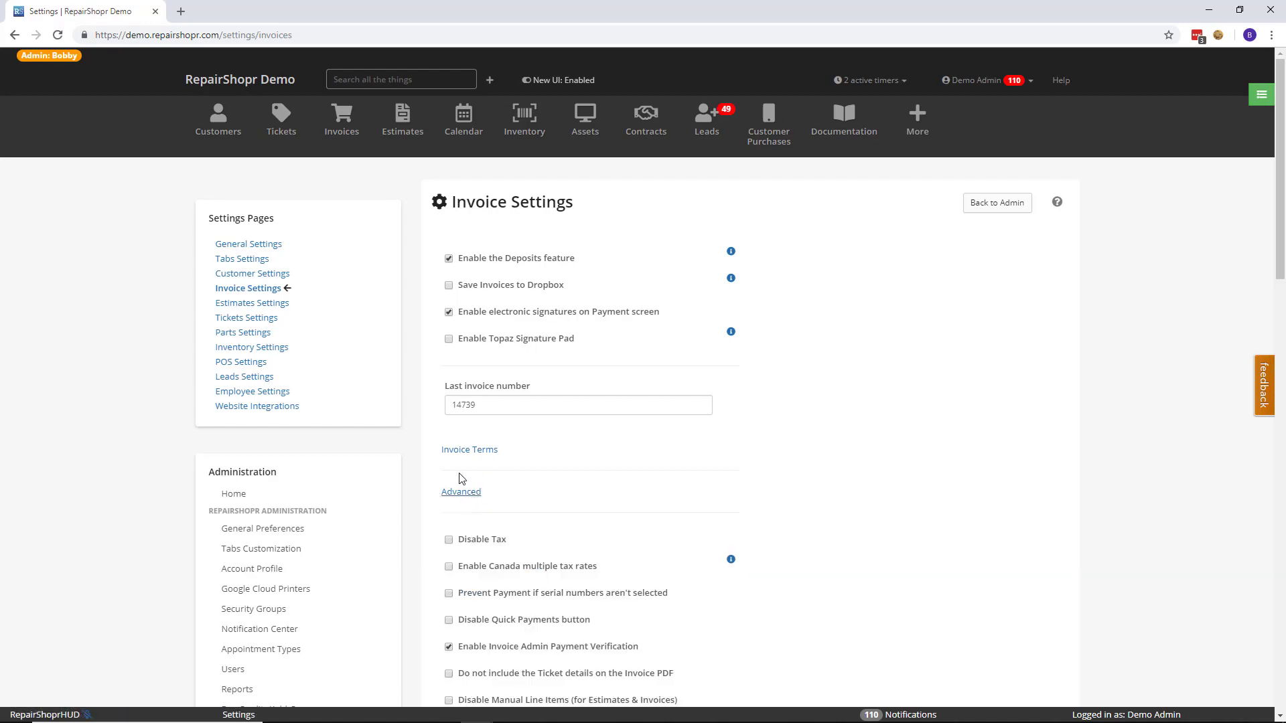
{"action": "scroll", "coordinate": [460, 479], "scroll_direction": "down", "scroll_amount": 5}
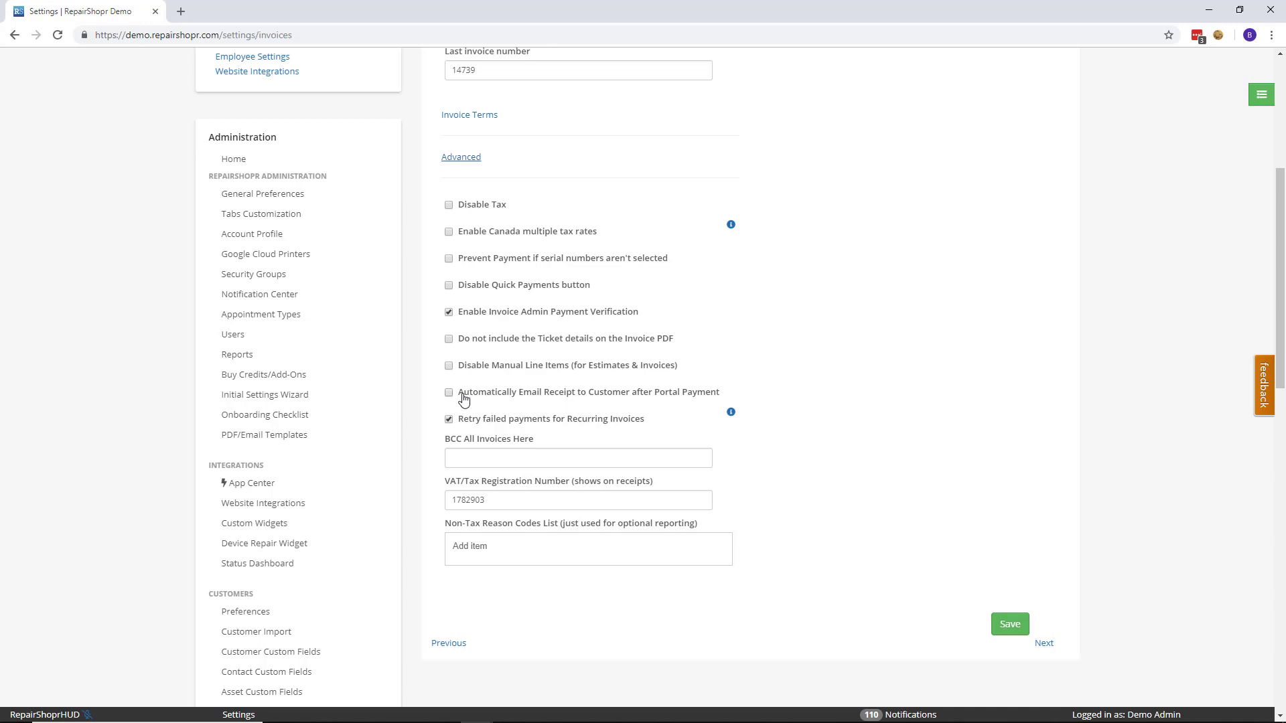
{"action": "left_click_drag", "start_coordinate": [460, 400], "coordinate": [721, 397]}
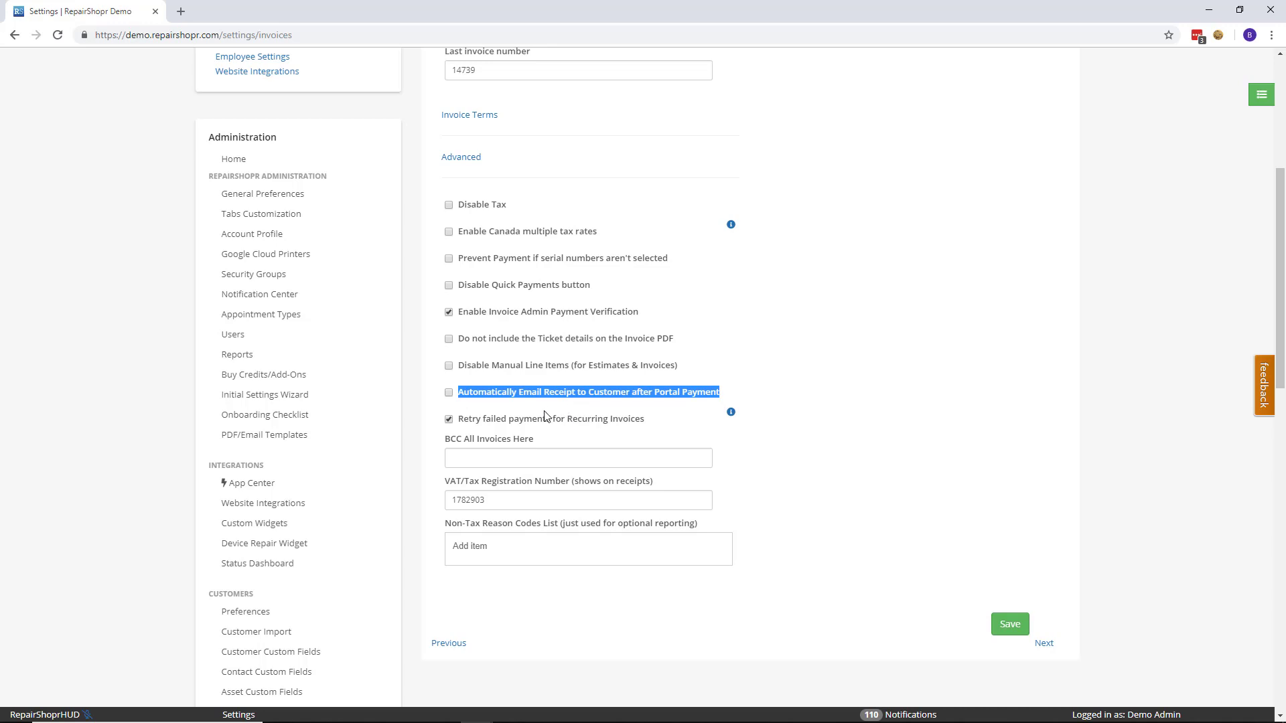